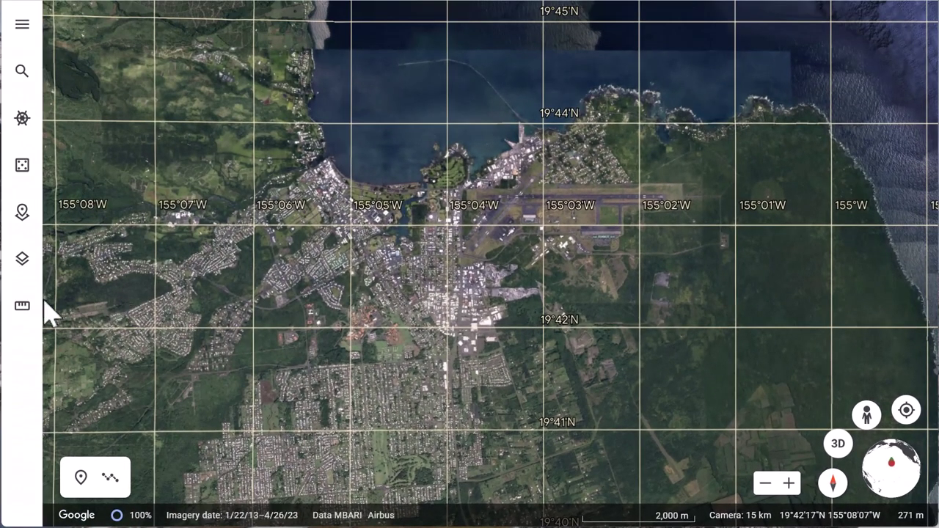
Measure a 3.31 km straight line across Hilo in kilometers with the ruler tool.
{"action": "left_click", "coordinate": [22, 309]}
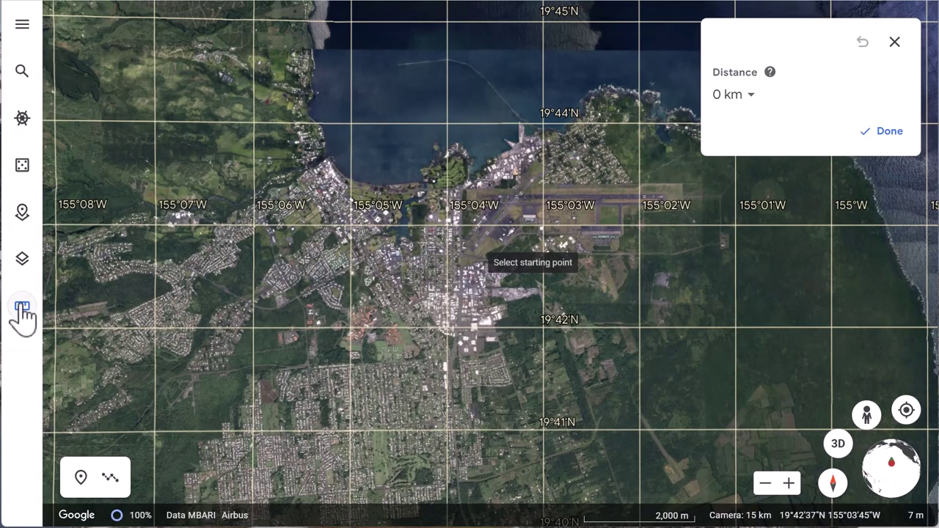
{"action": "left_click", "coordinate": [751, 97]}
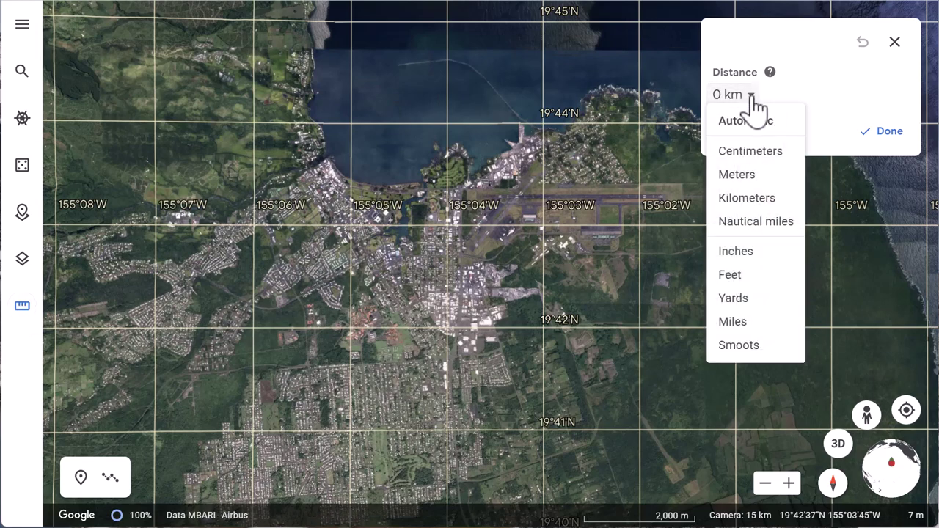
{"action": "left_click", "coordinate": [757, 195]}
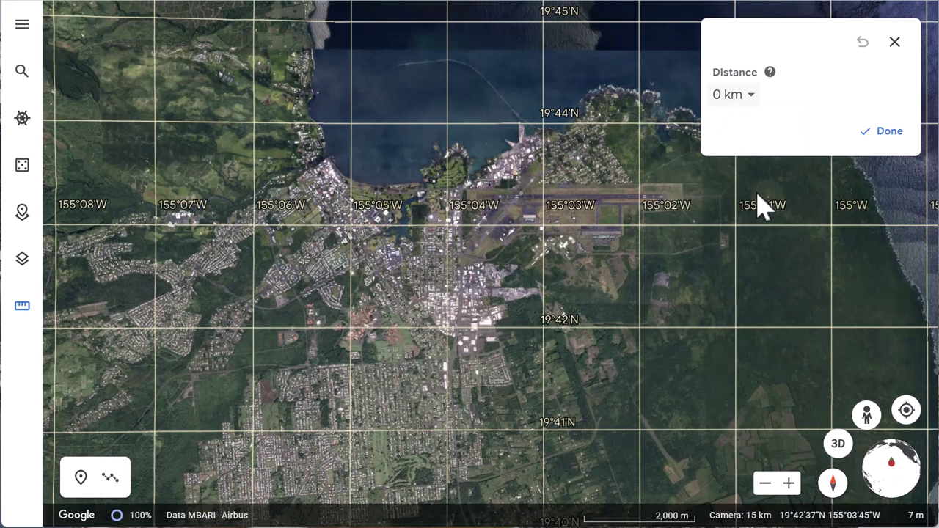
{"action": "left_click", "coordinate": [210, 316]}
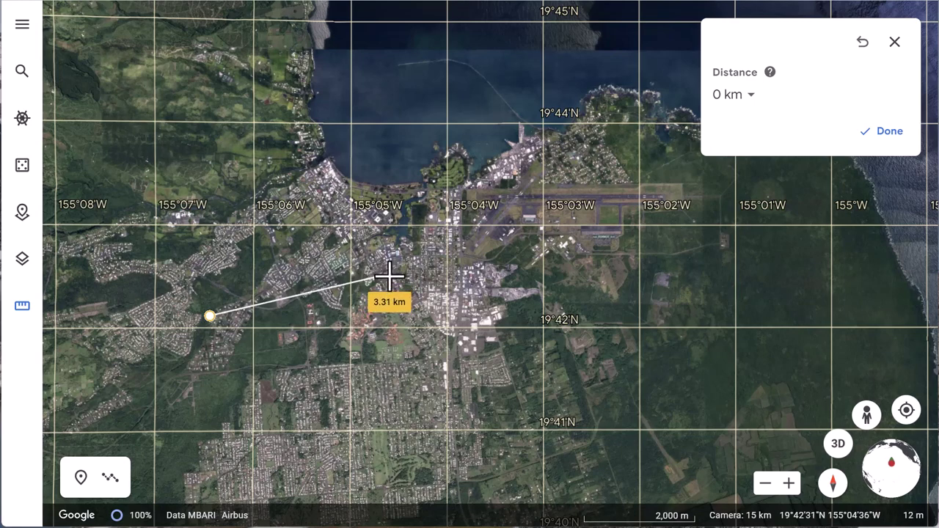
{"action": "left_click", "coordinate": [389, 278]}
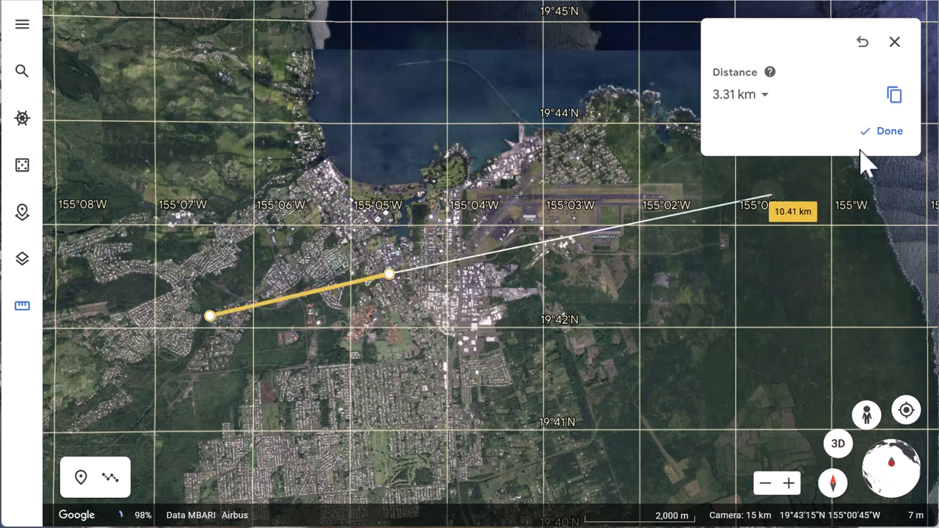
{"action": "left_click", "coordinate": [878, 137]}
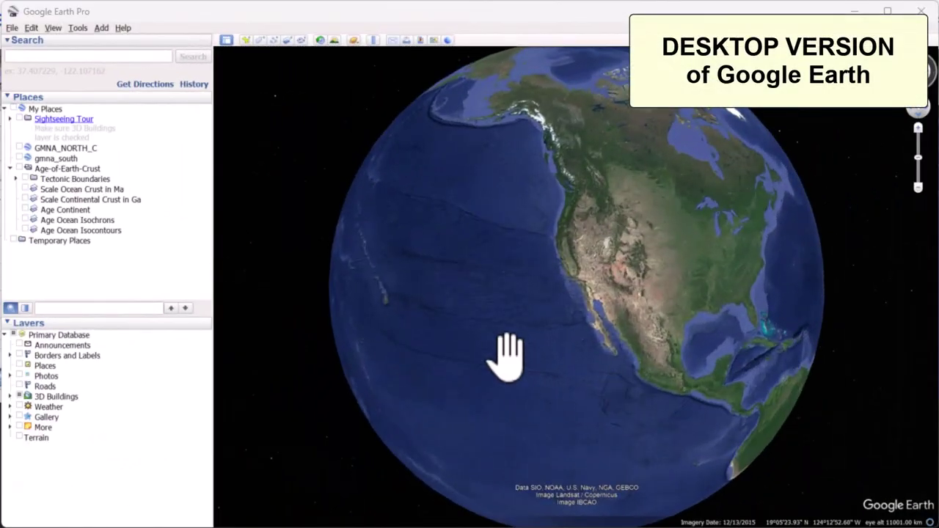
Zoom into Hawaii and turn on the latitude/longitude grid from the View menu.
{"action": "scroll", "coordinate": [376, 314], "scroll_direction": "up", "scroll_amount": 5}
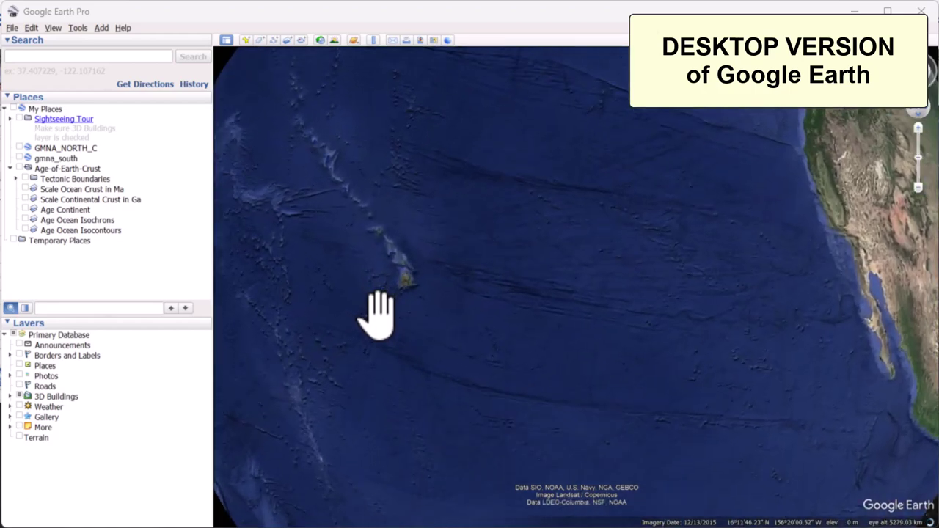
{"action": "scroll", "coordinate": [335, 256], "scroll_direction": "up", "scroll_amount": 5}
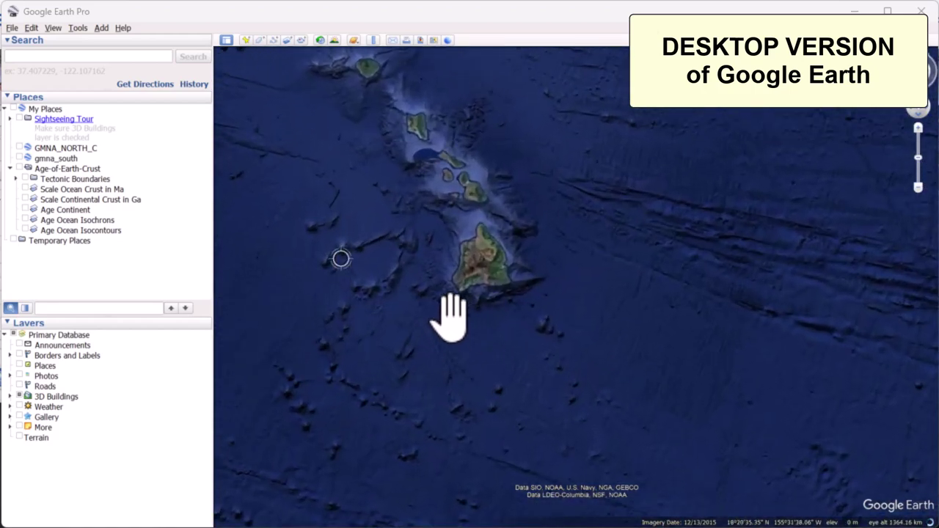
{"action": "left_click", "coordinate": [52, 28]}
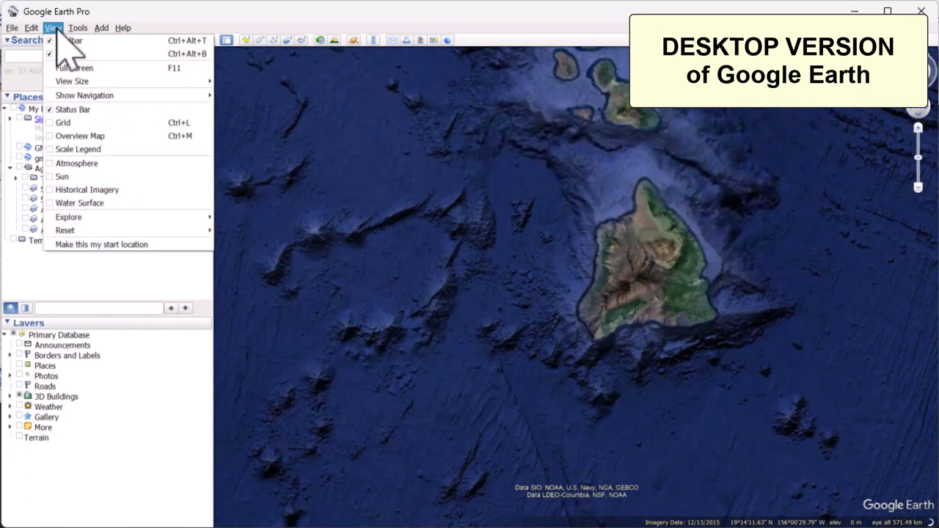
{"action": "left_click", "coordinate": [59, 123]}
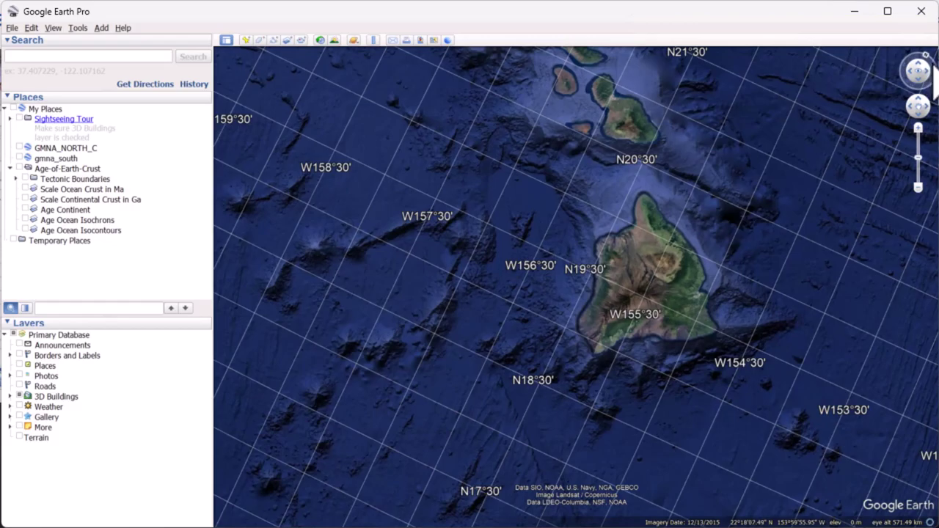
Reset the map to north-up and zoom in close, centred on Hilo's bay and town.
{"action": "left_click", "coordinate": [918, 57]}
{"action": "scroll", "coordinate": [722, 209], "scroll_direction": "up", "scroll_amount": 5}
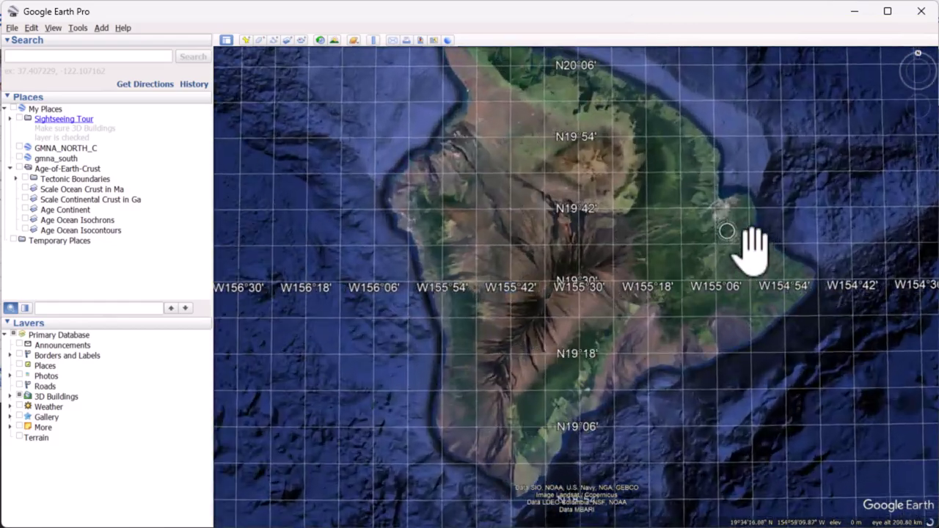
{"action": "scroll", "coordinate": [712, 194], "scroll_direction": "up", "scroll_amount": 3}
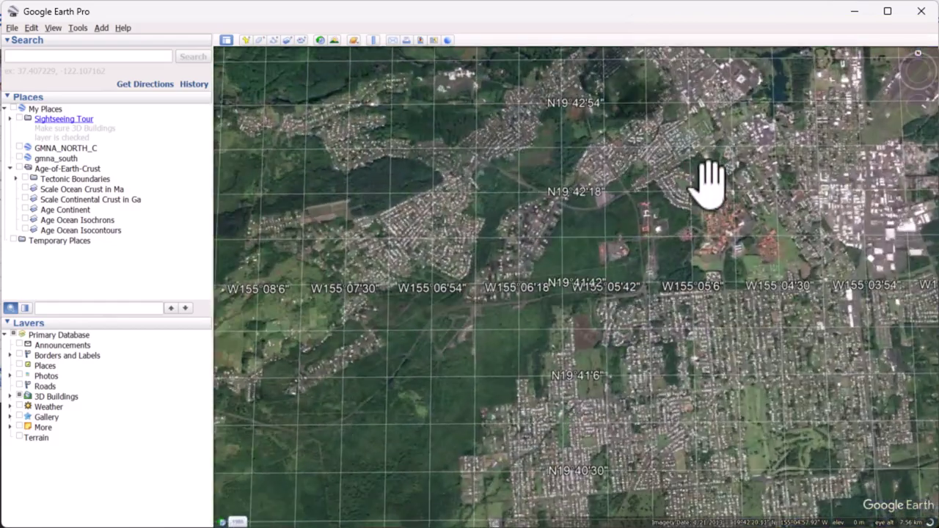
{"action": "left_click_drag", "start_coordinate": [709, 180], "coordinate": [427, 301]}
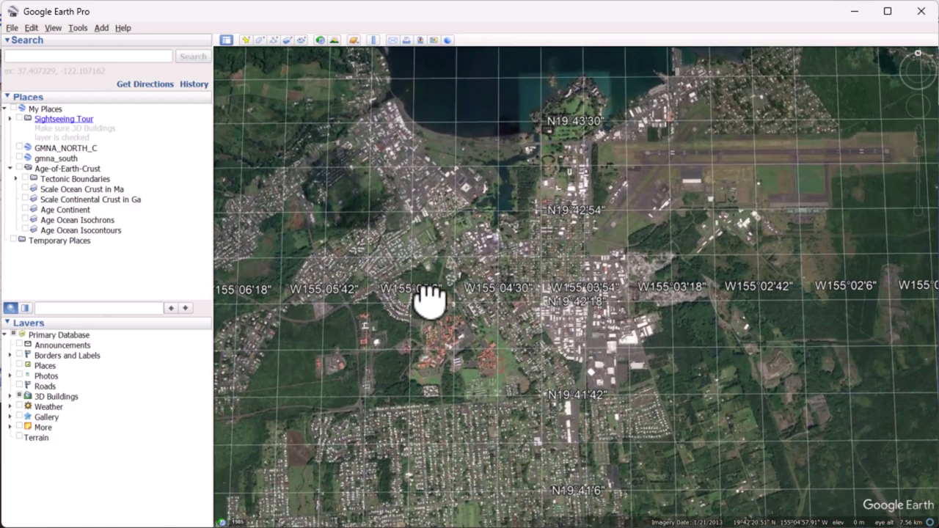
{"action": "scroll", "coordinate": [443, 258], "scroll_direction": "up", "scroll_amount": 2}
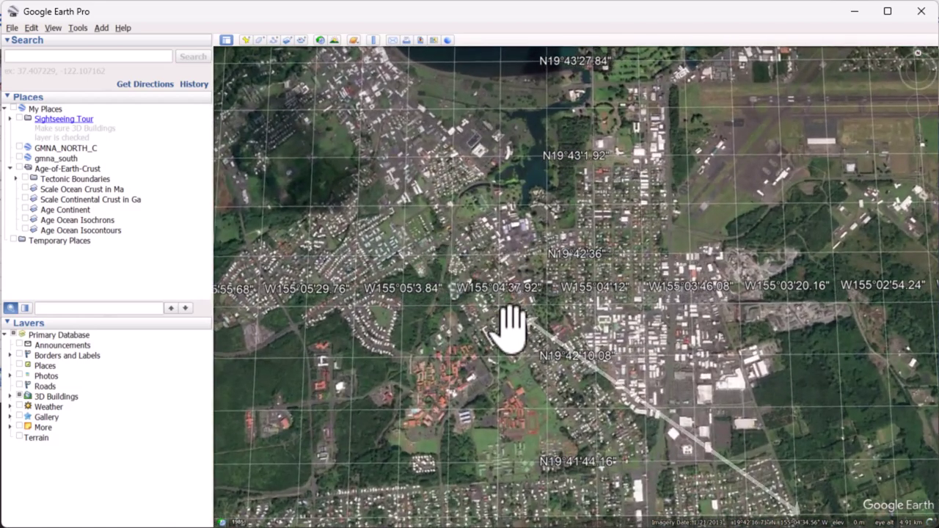
{"action": "left_click_drag", "start_coordinate": [509, 329], "coordinate": [496, 297]}
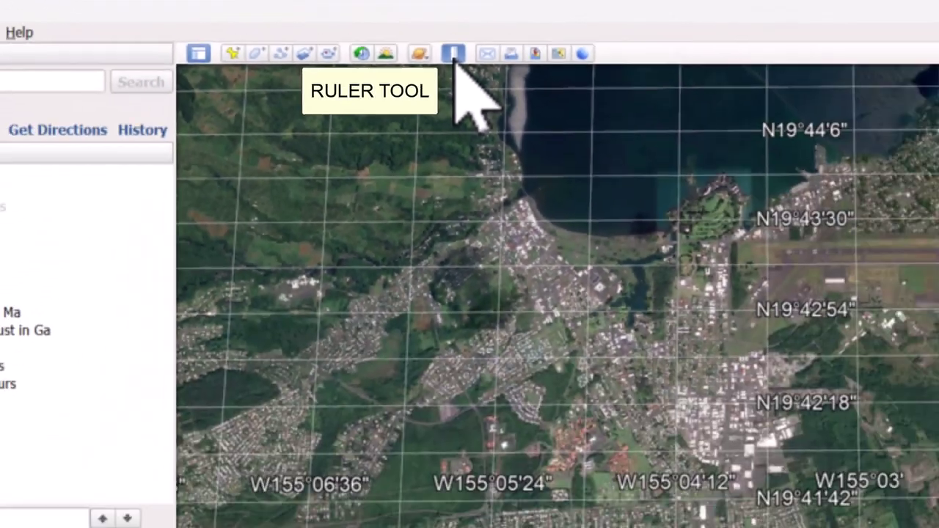
Measure a 4.55 km Ruler line at 70.76° heading, clear it, and switch to Path.
{"action": "left_click", "coordinate": [613, 87]}
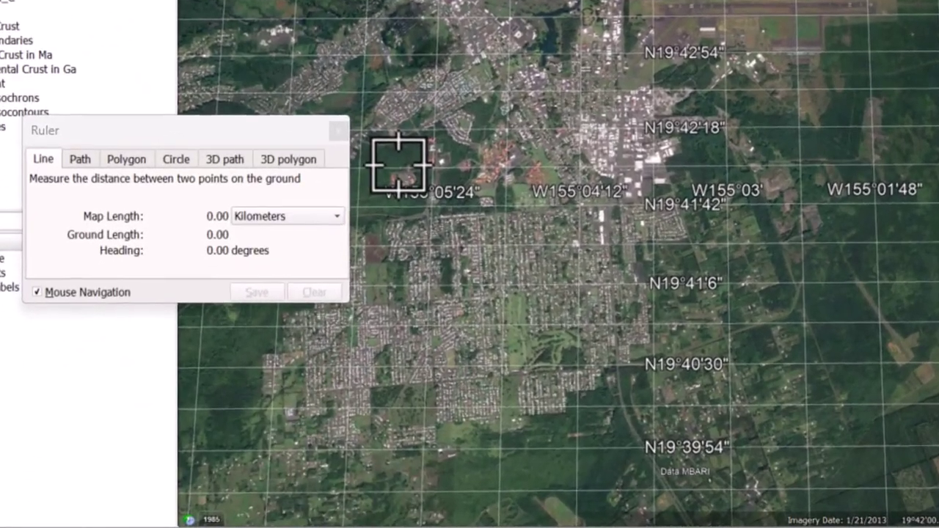
{"action": "left_click", "coordinate": [372, 270]}
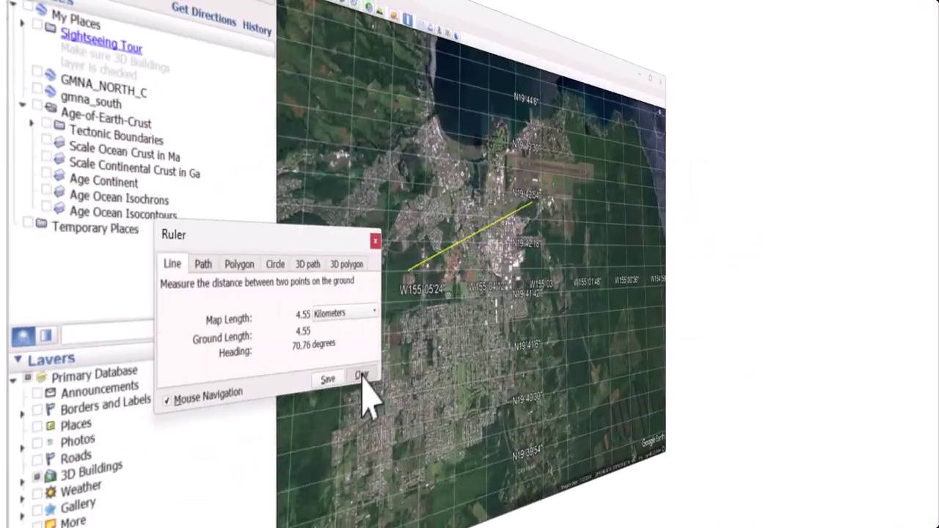
{"action": "left_click", "coordinate": [311, 359]}
{"action": "left_click", "coordinate": [143, 263]}
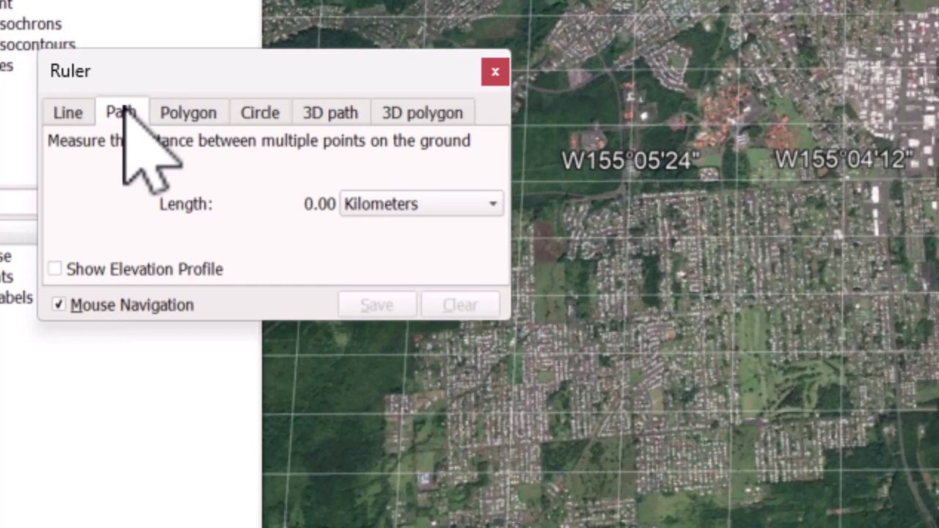
Measure a 13.91 km two-point path across Hilo with its elevation profile shown.
{"action": "left_click", "coordinate": [56, 270]}
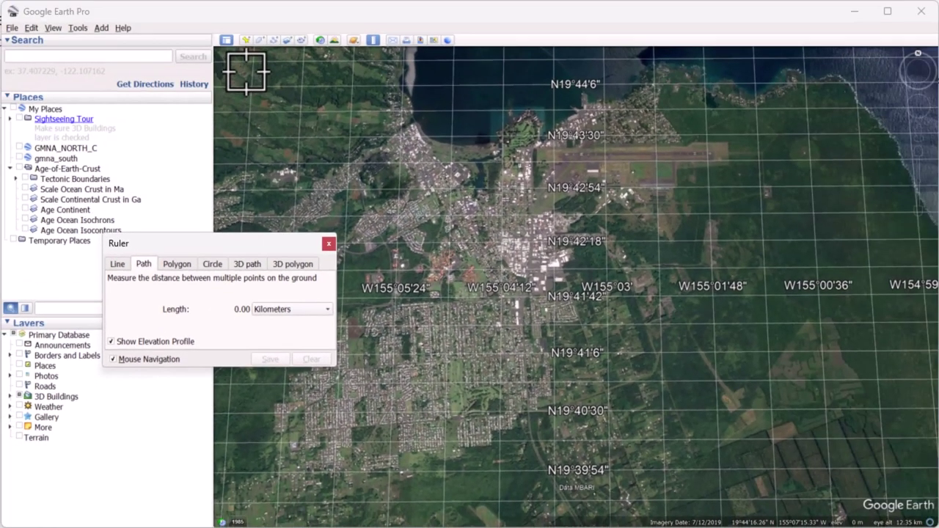
{"action": "left_click", "coordinate": [247, 71]}
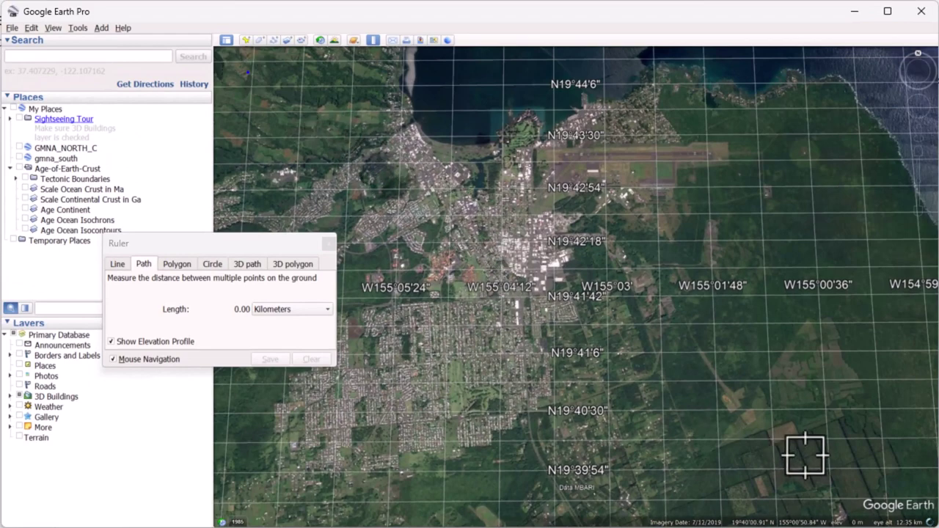
{"action": "left_click", "coordinate": [814, 458]}
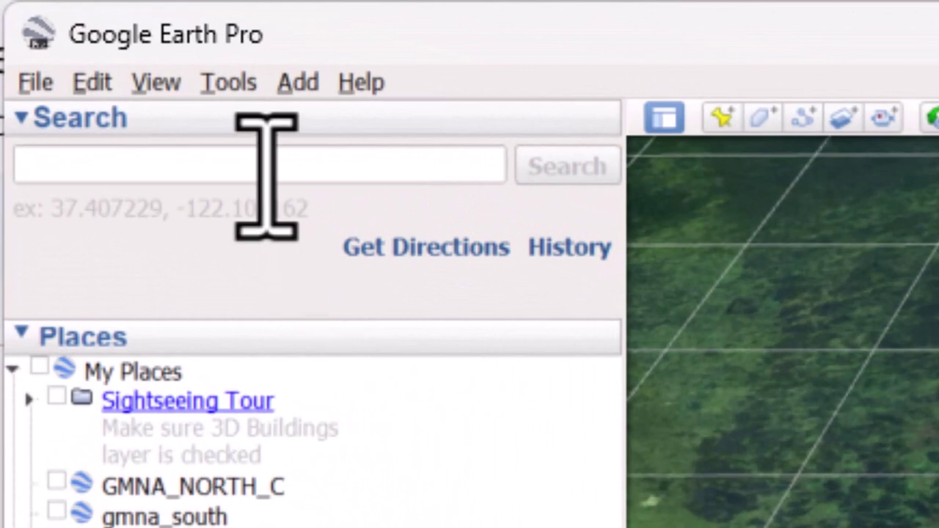
Enter the coordinates 37 45 00, -122 27 00 in the search box, dismissing the suggestions.
{"action": "left_click", "coordinate": [91, 59]}
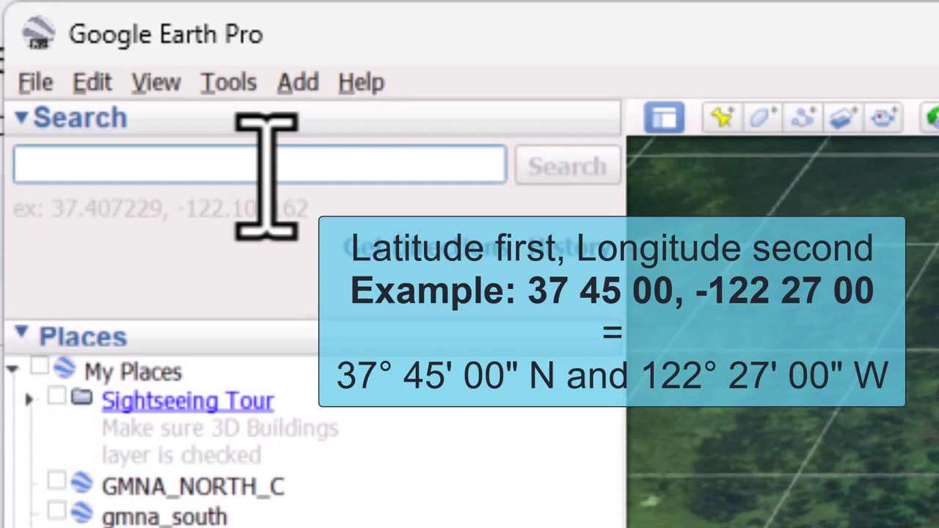
{"action": "type", "text": "3"}
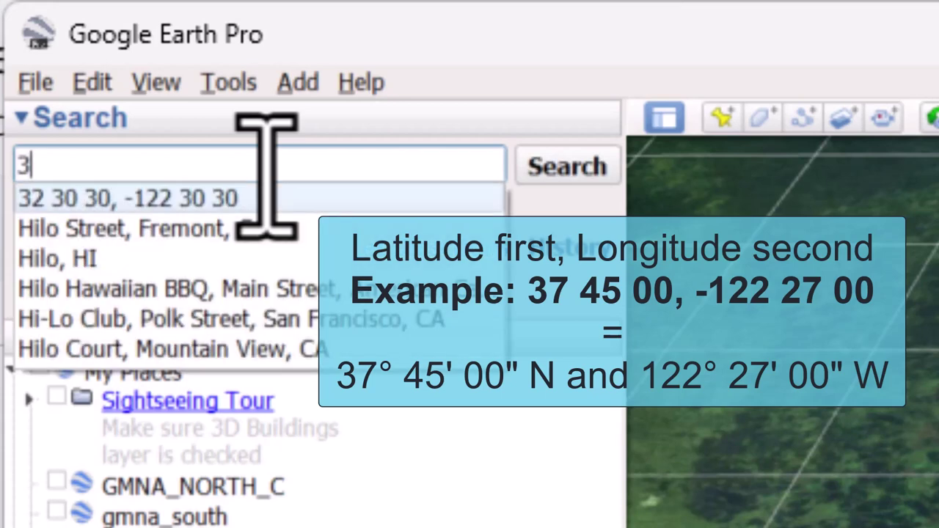
{"action": "type", "text": "7 45 "}
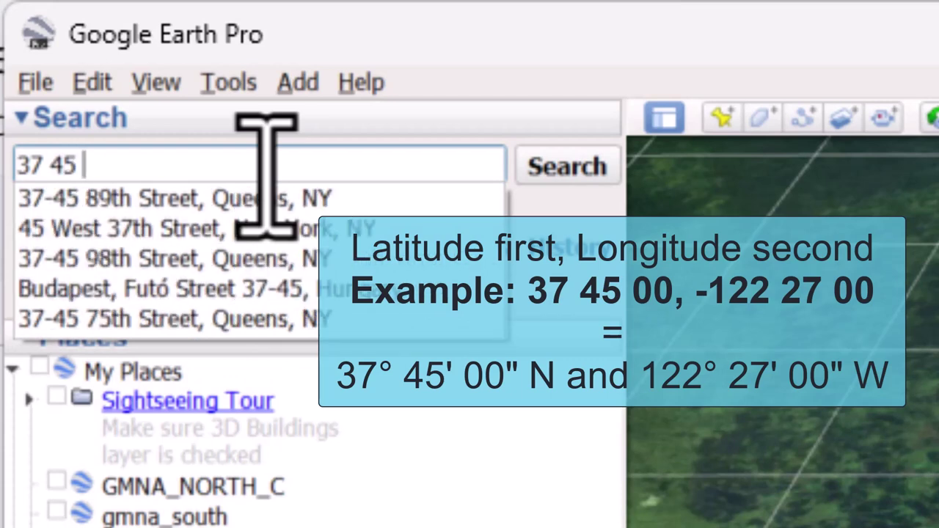
{"action": "type", "text": "00"}
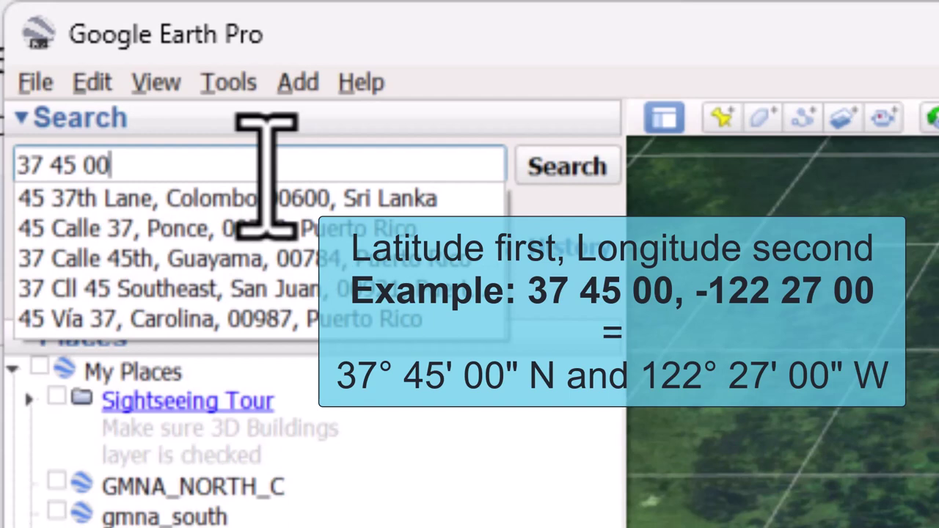
{"action": "type", "text": ", "}
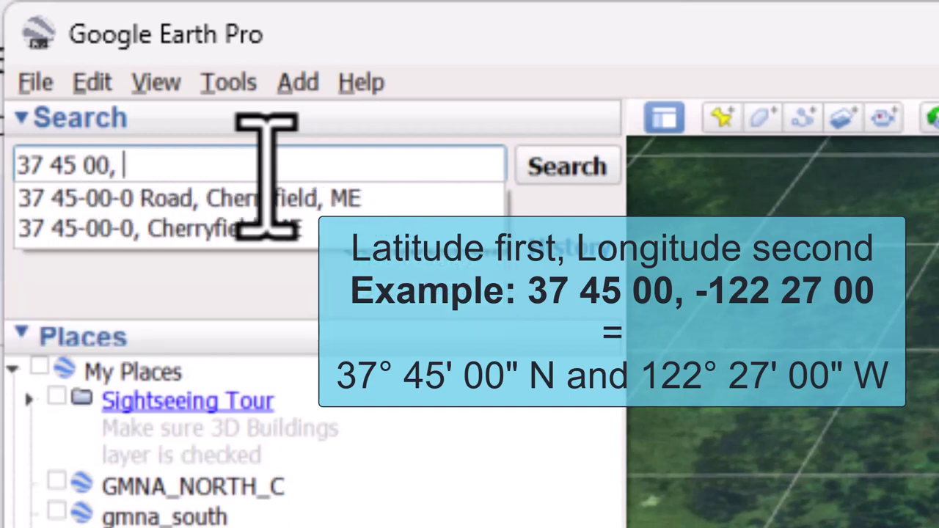
{"action": "type", "text": "122 "}
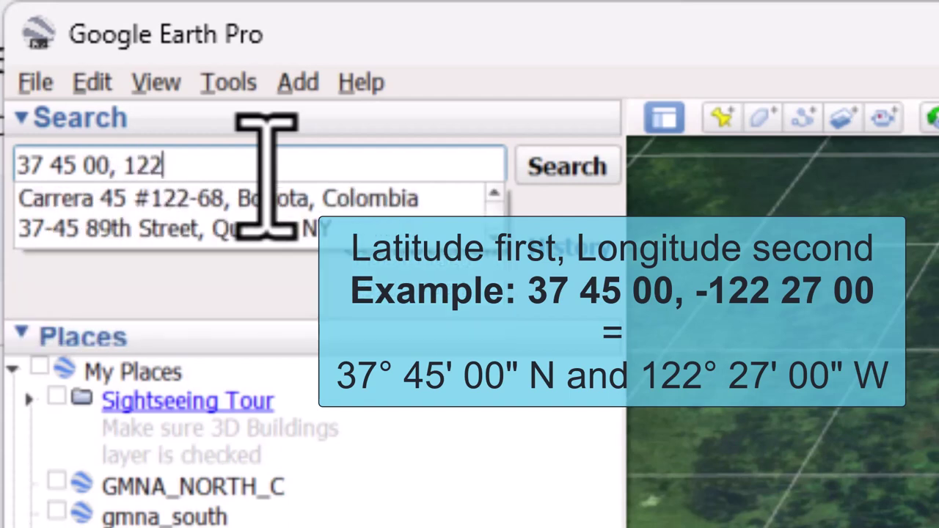
{"action": "type", "text": "27"}
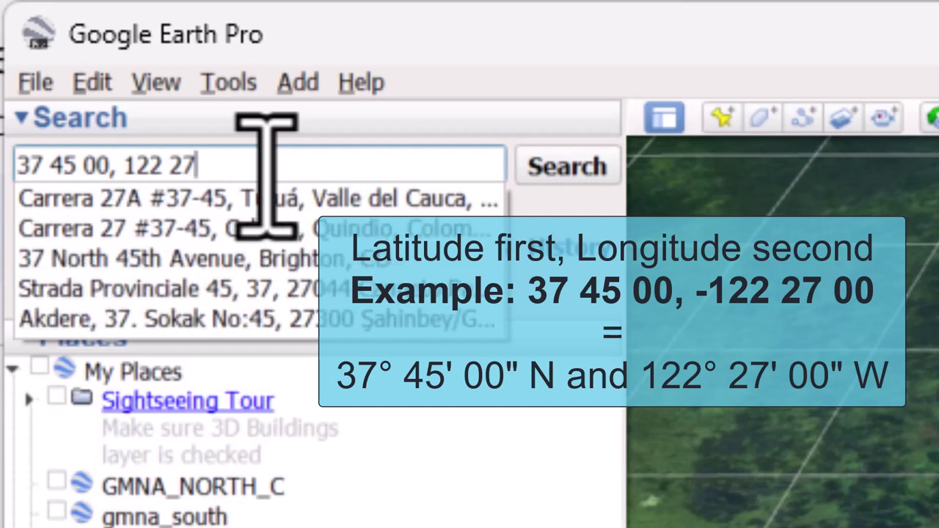
{"action": "type", "text": " 00"}
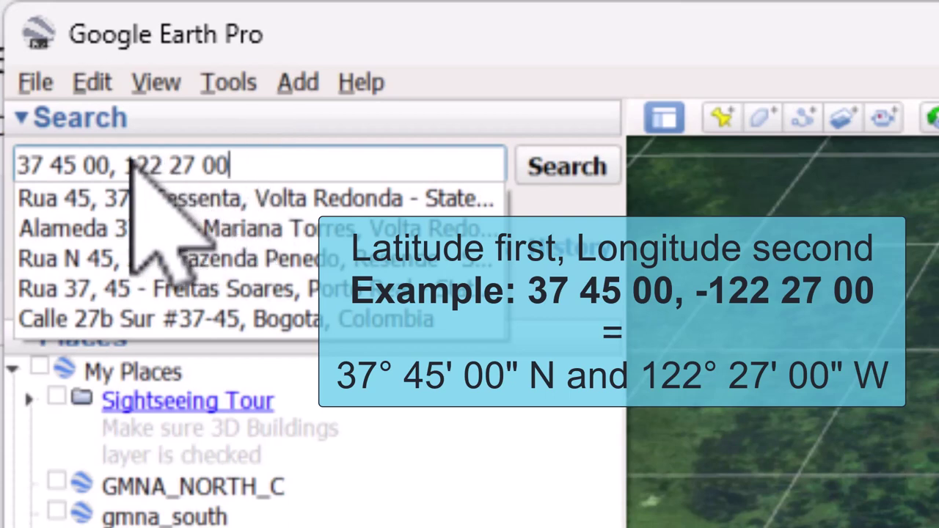
{"action": "key", "text": "Escape"}
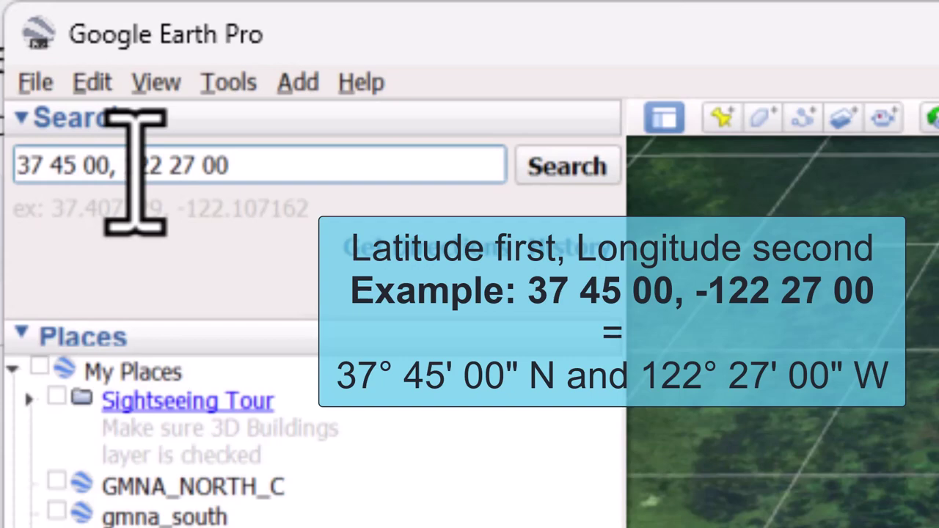
{"action": "type", "text": "-"}
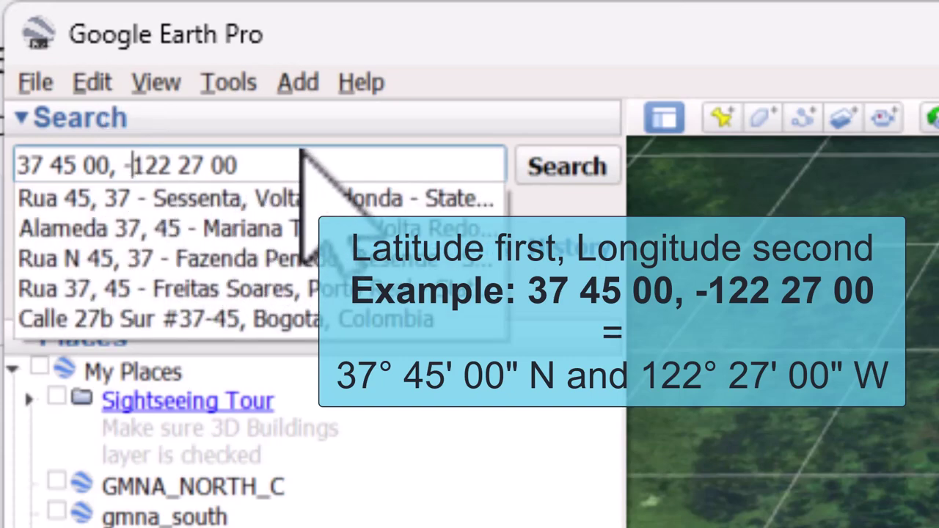
{"action": "key", "text": "Escape"}
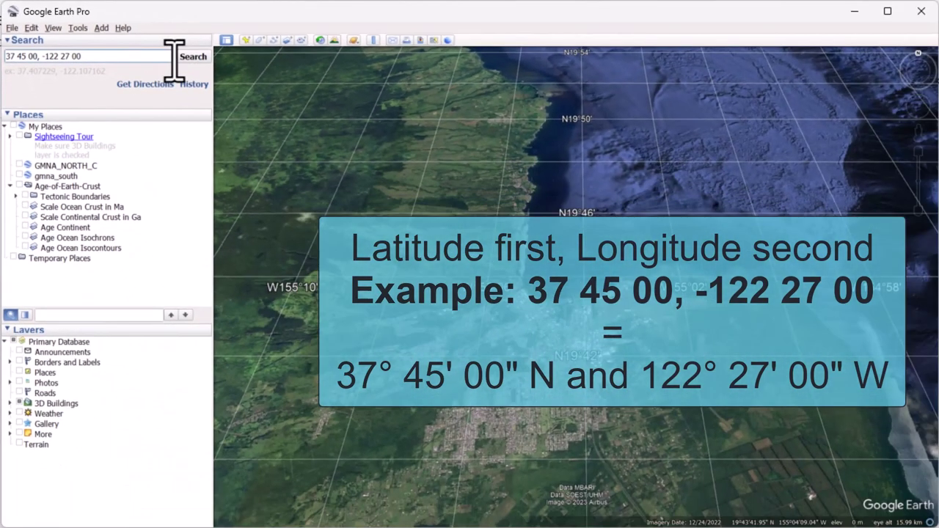
Fly to 37 45 00, -122 27 00 and zoom out to show San Francisco and the Bay.
{"action": "left_click", "coordinate": [293, 86]}
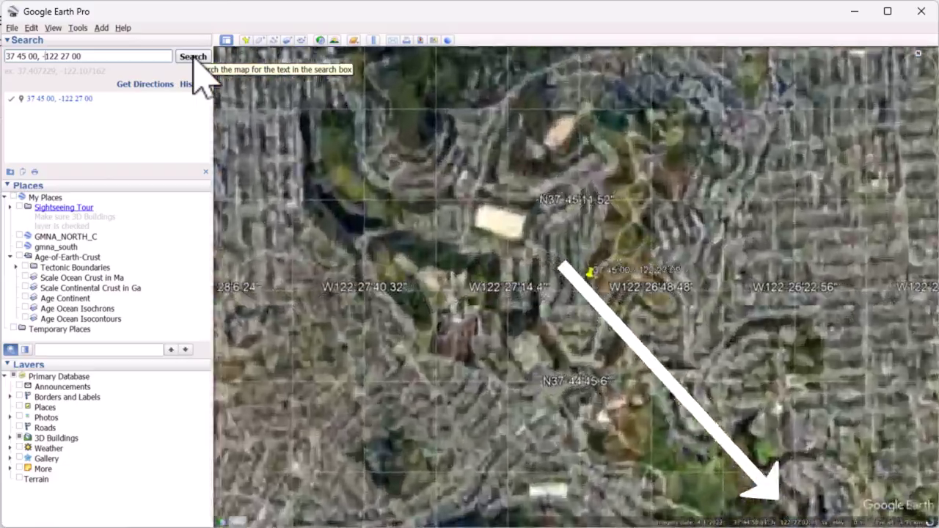
{"action": "scroll", "coordinate": [608, 262], "scroll_direction": "down", "scroll_amount": 3}
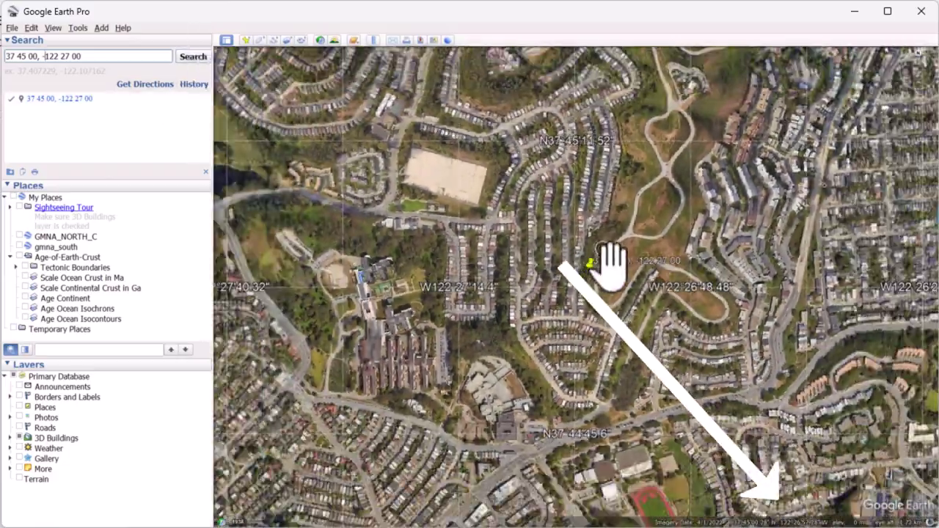
{"action": "scroll", "coordinate": [608, 262], "scroll_direction": "down", "scroll_amount": 5}
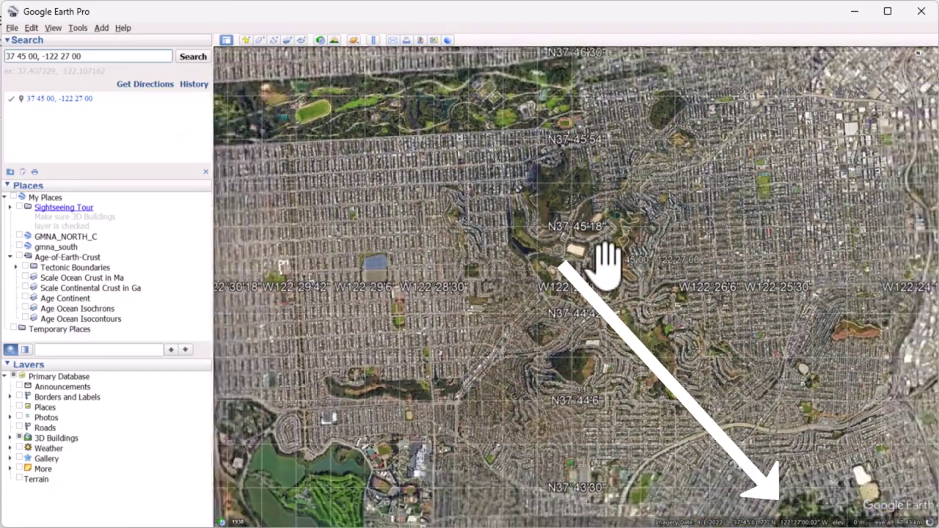
{"action": "scroll", "coordinate": [591, 253], "scroll_direction": "down", "scroll_amount": 4}
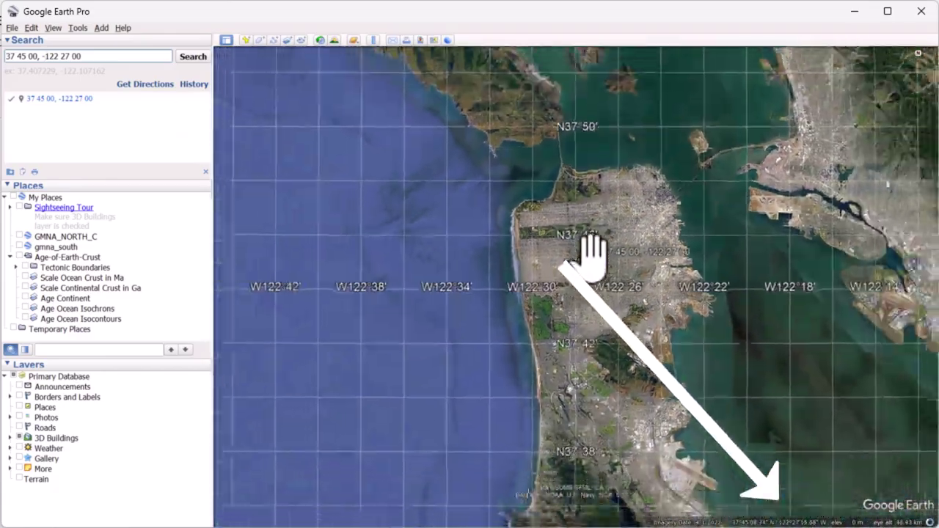